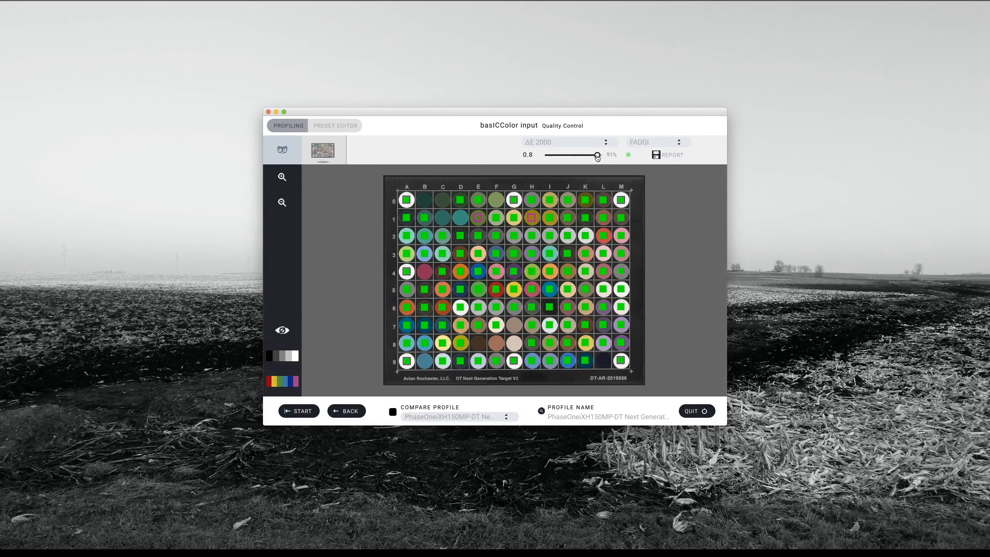
- Adjust the ΔE 2000 quality control slider and toggle the colour patch display for the target
mouse_move(597, 157)
mouse_down()
mouse_move(575, 163)
mouse_move(604, 159)
mouse_up()
click(283, 381)
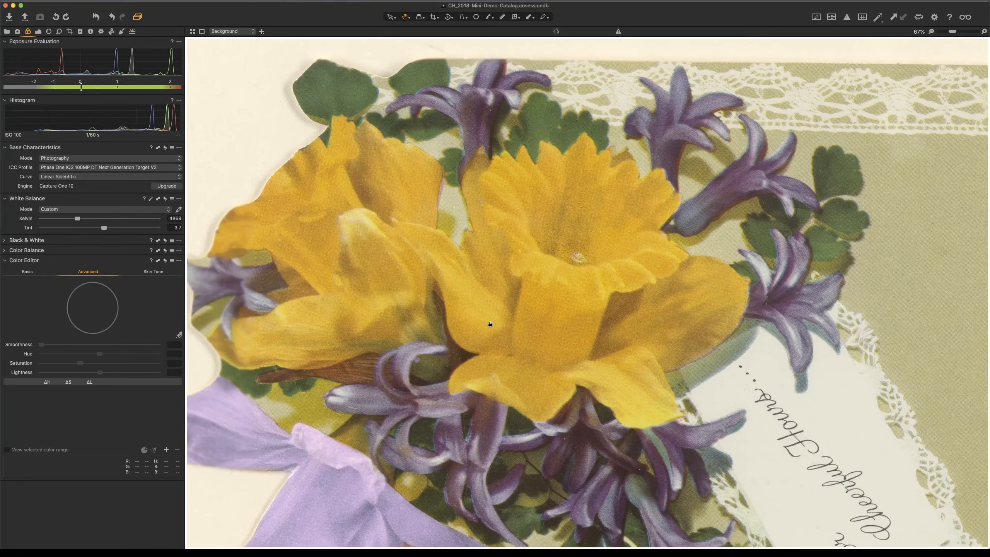
- Switch to Capture One and examine details of the flower print and the painting of the arched facade
drag(491, 324, 532, 247)
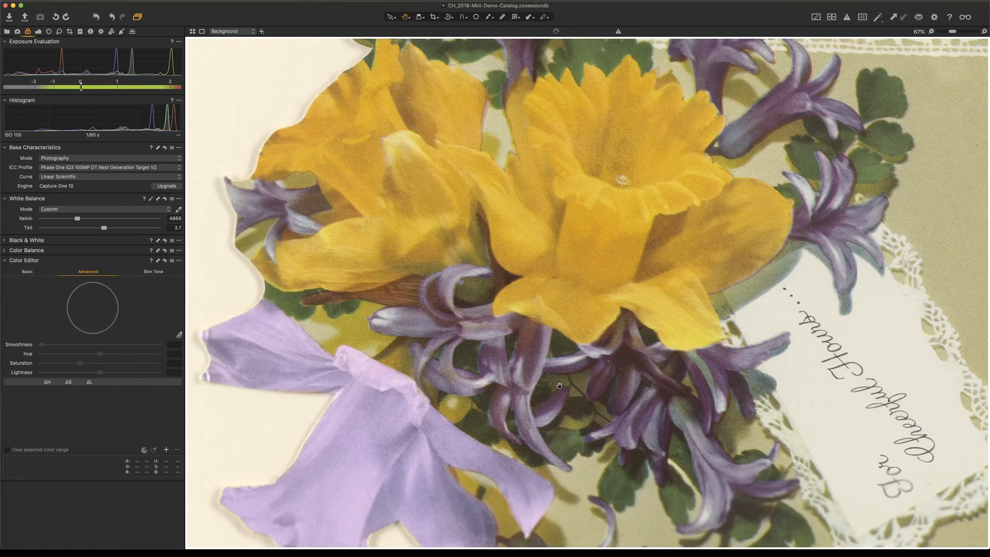
drag(559, 385, 503, 301)
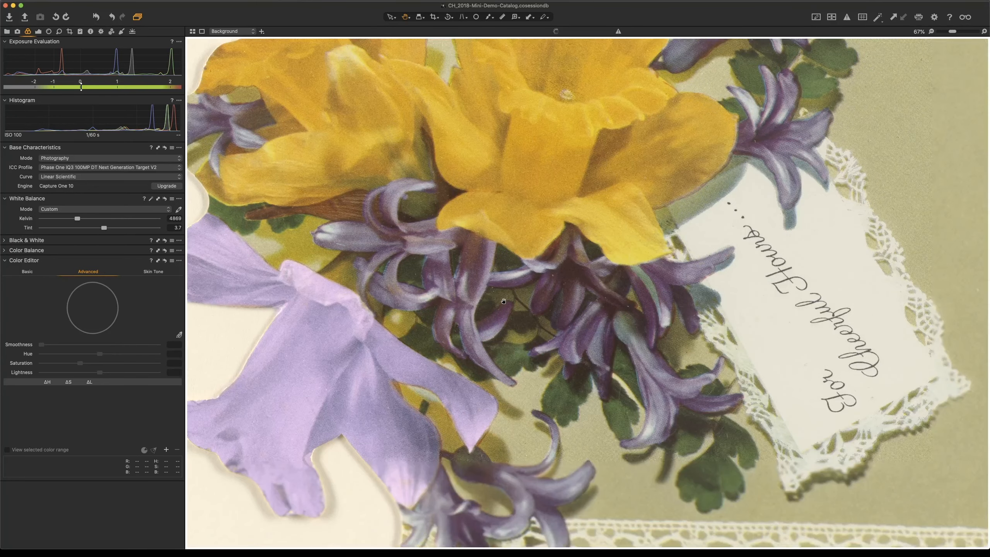
scroll(552, 383, up, 3)
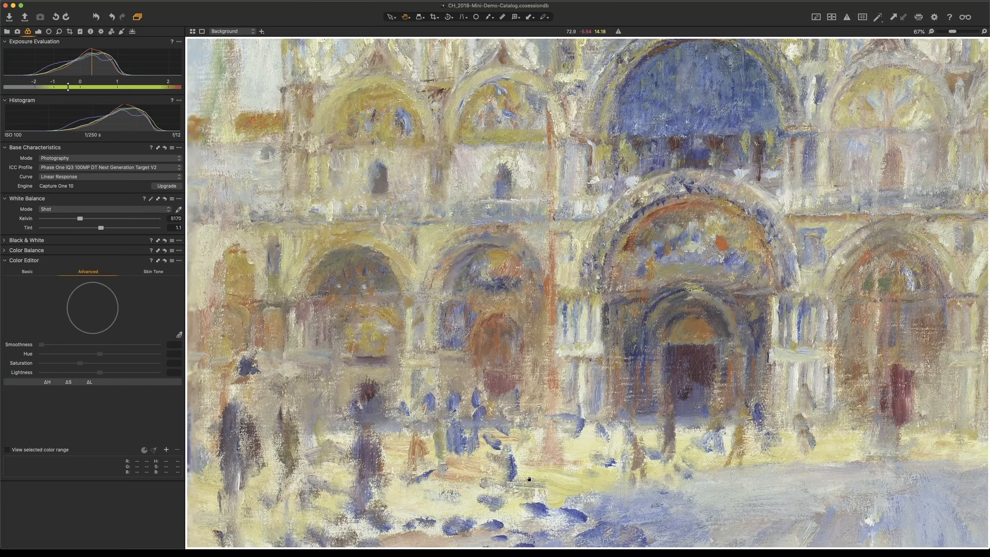
drag(224, 492, 458, 321)
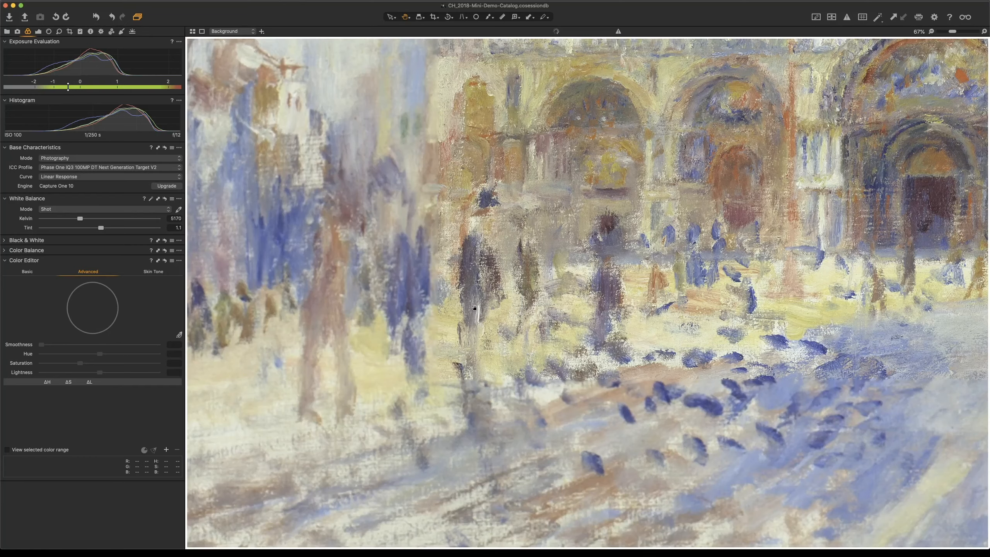
key(super+0)
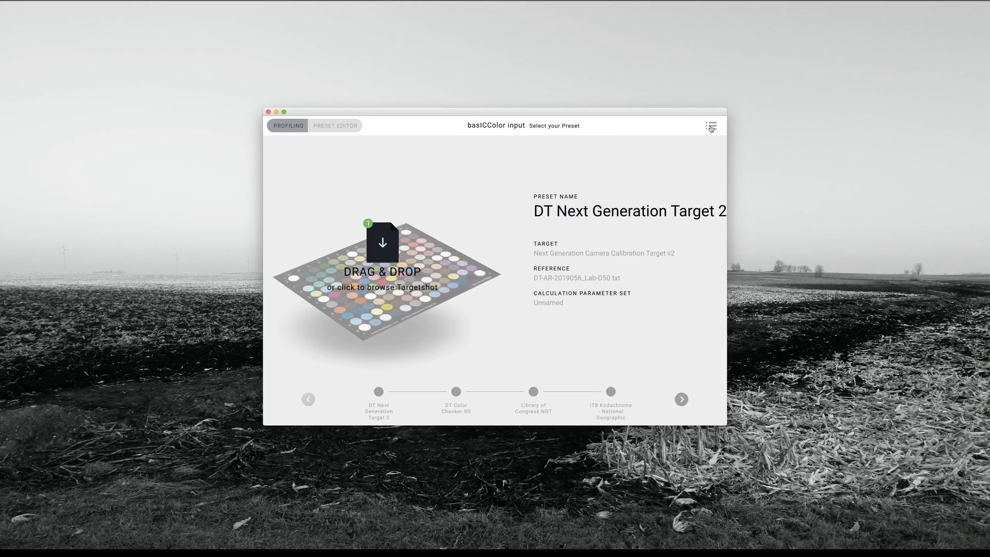
- Browse the available profiling presets as a list in basICColor input
click(712, 127)
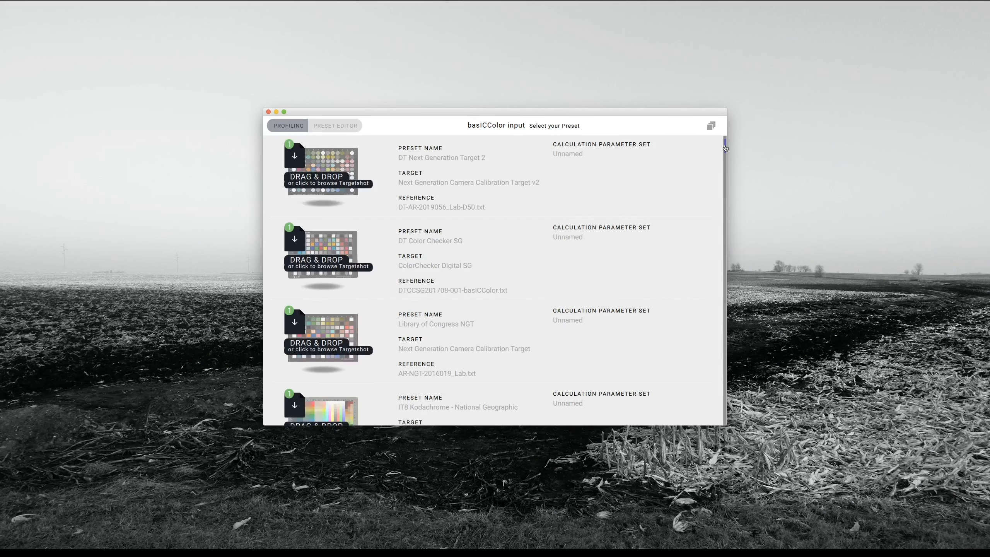
drag(726, 152, 727, 201)
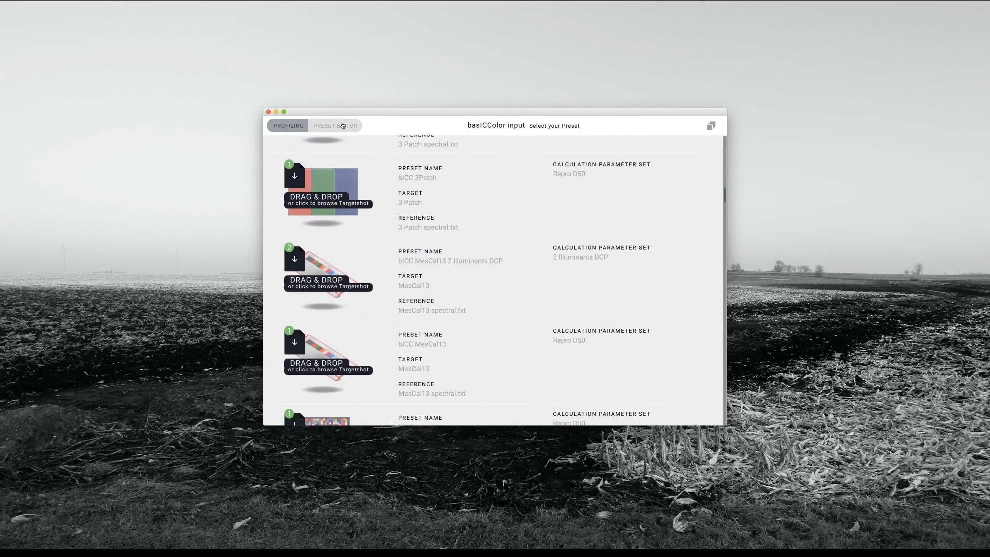
click(287, 126)
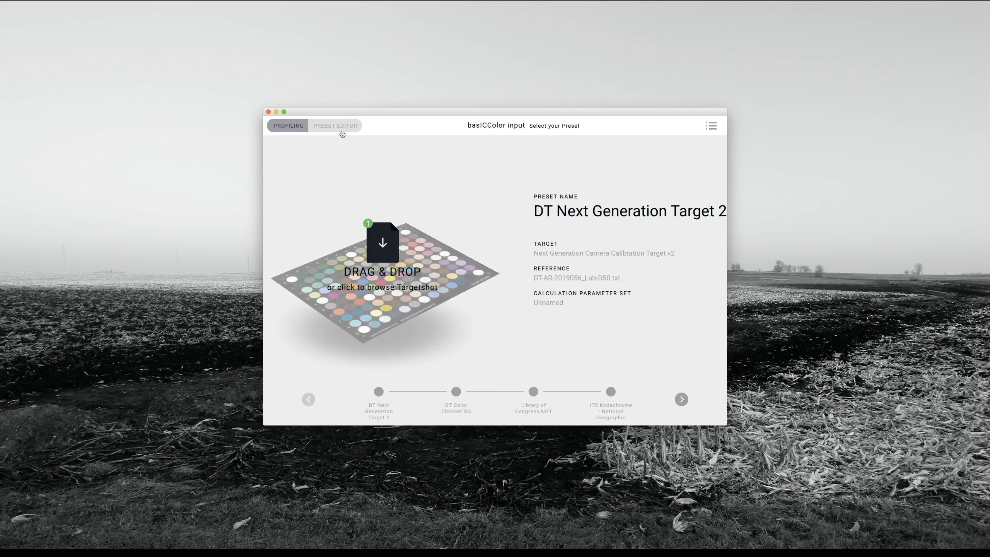
- Open the DT Next Generation Target 2 preset for editing
click(336, 125)
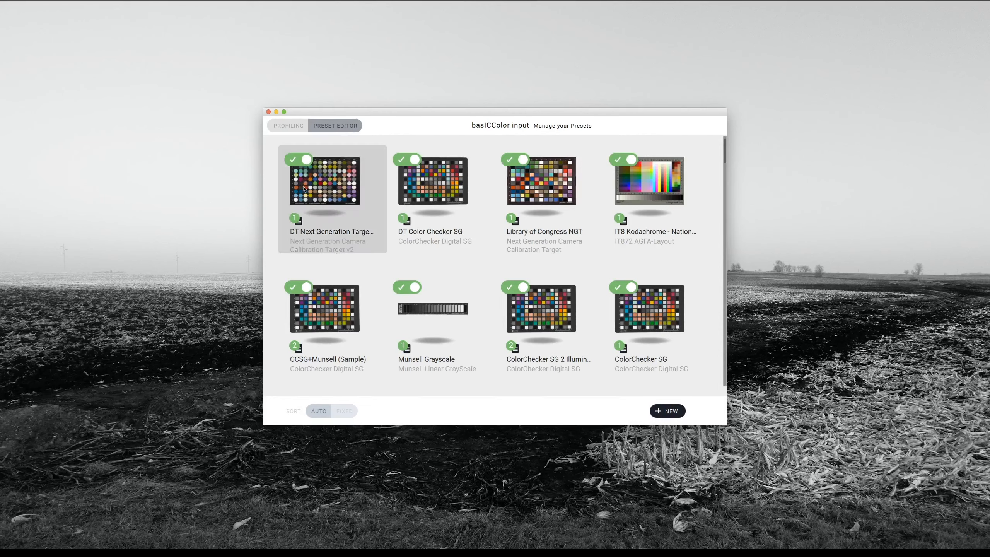
click(299, 200)
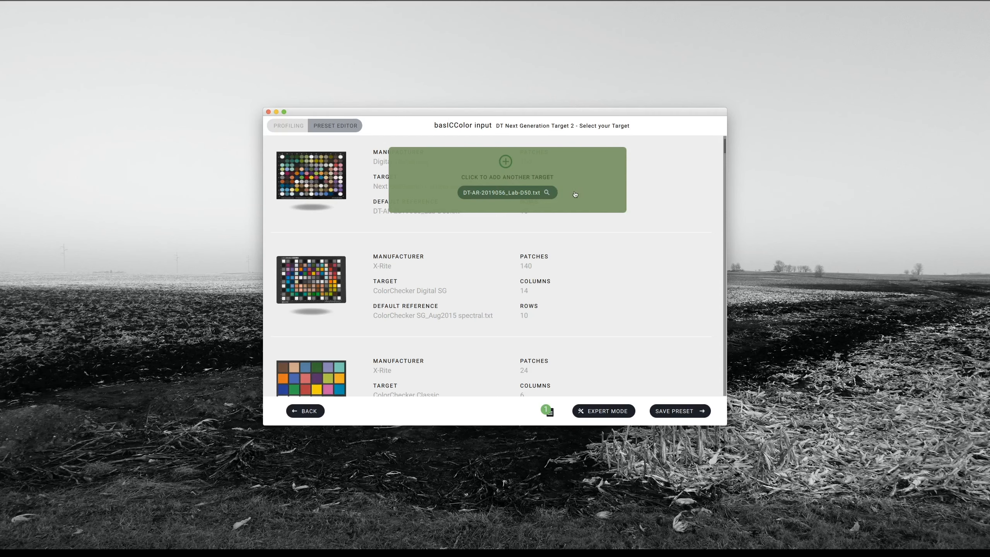
- Inspect the spectral curves and colorimetry of patches D1 to I1 in the DT-AR-2019056 measurement collection, and minimize its window
mouse_move(780, 547)
click(872, 537)
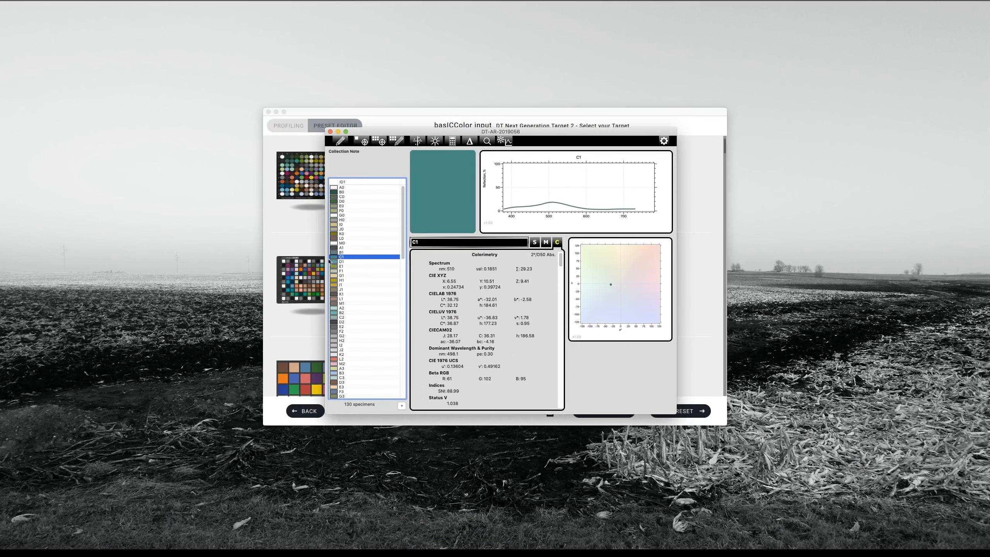
click(330, 261)
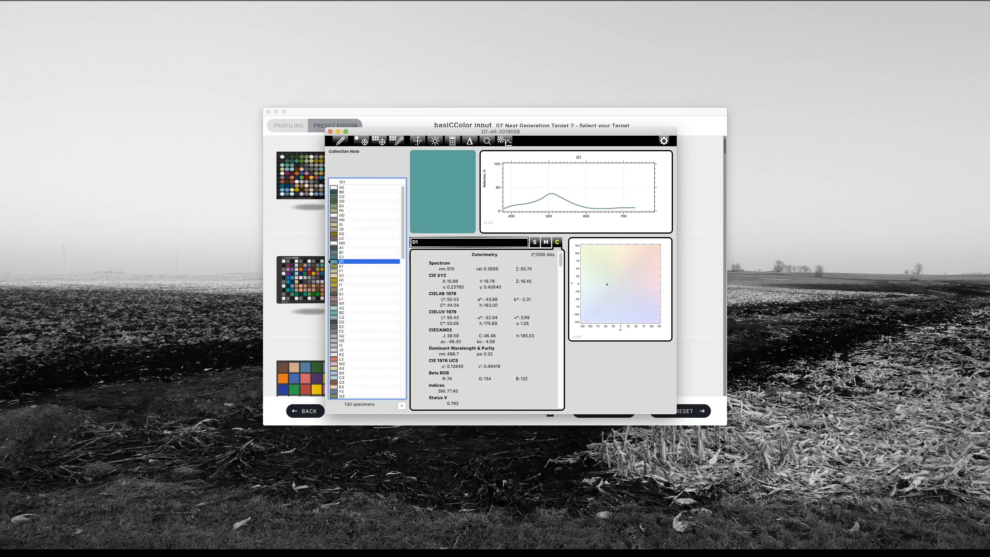
key(Down)
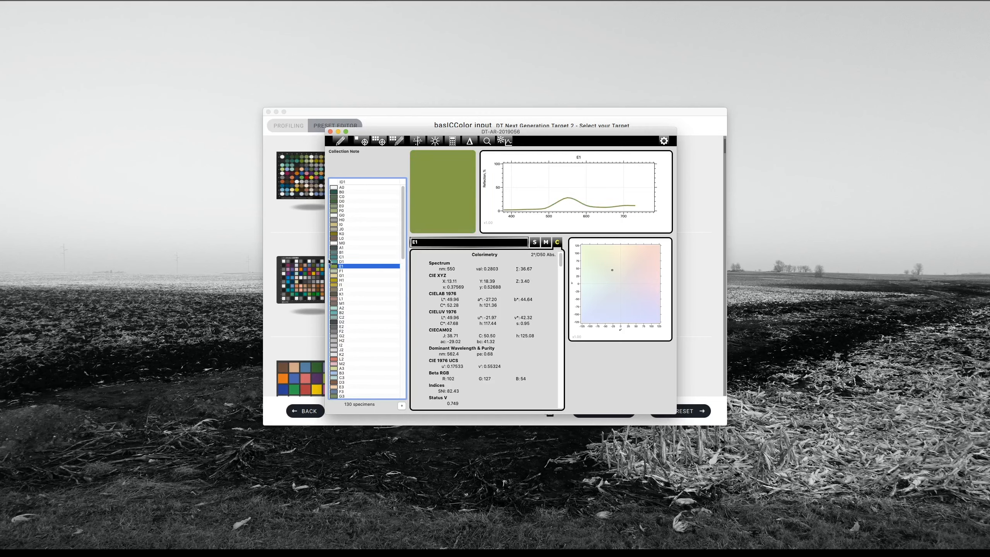
key(Down)
key(Down)
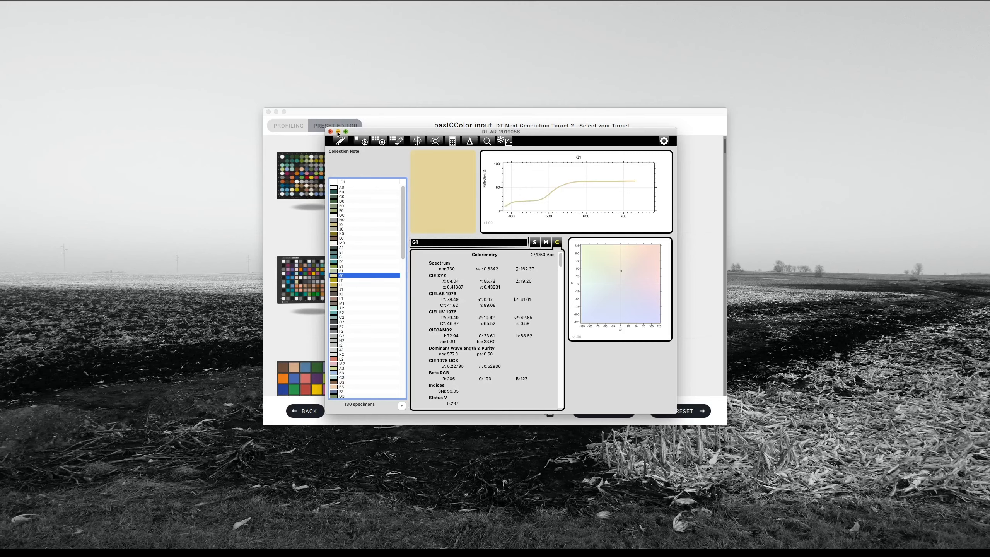
key(Down)
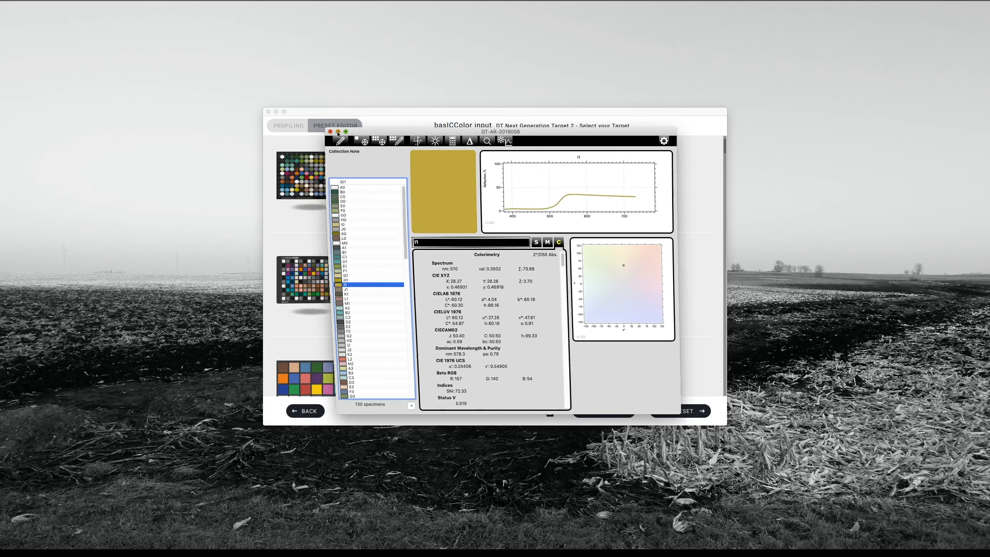
click(338, 132)
- Read the D50 observer comment and patch Lab values in the DT-AR-2019056_Lab-D50 reference file, and close it
click(836, 539)
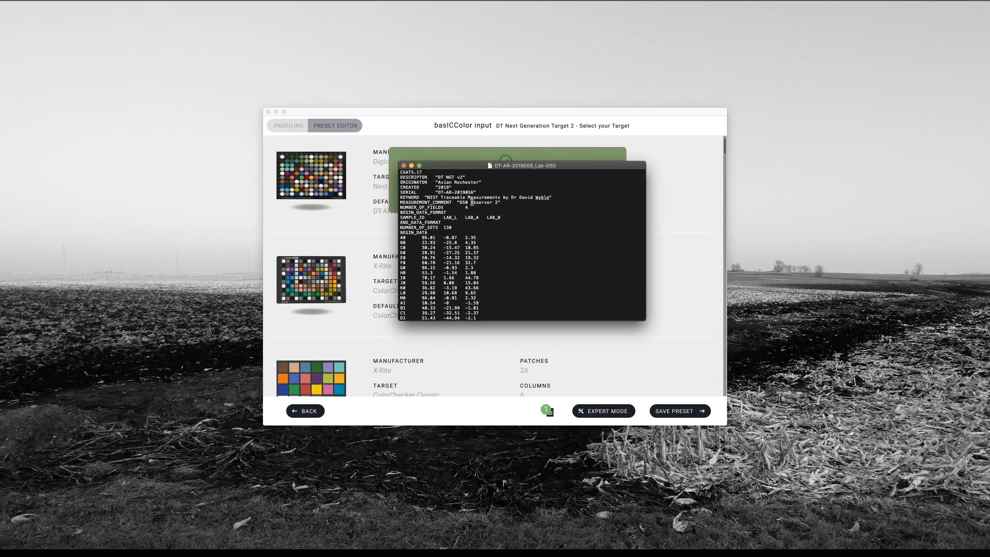
drag(400, 196, 538, 208)
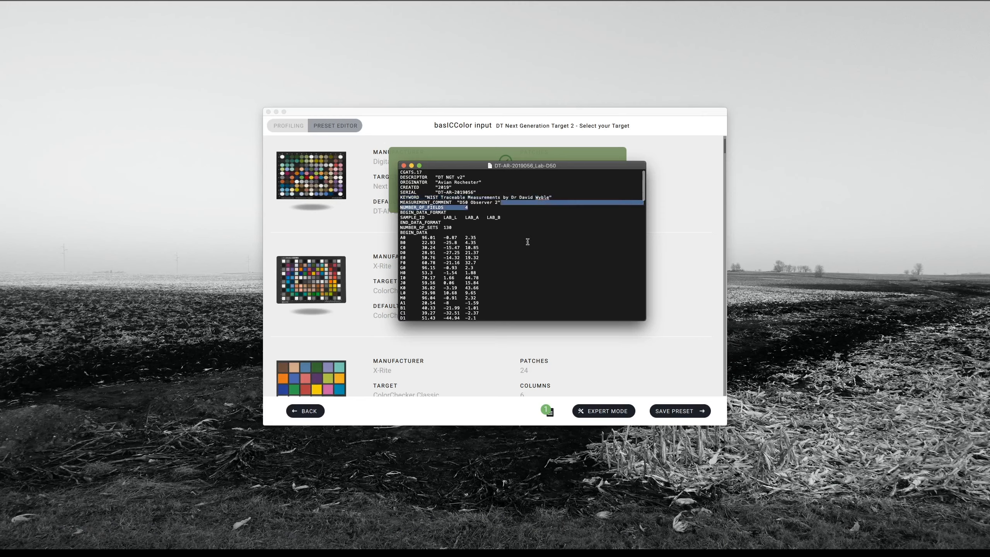
scroll(527, 242, down, 3)
click(526, 242)
scroll(527, 242, down, 5)
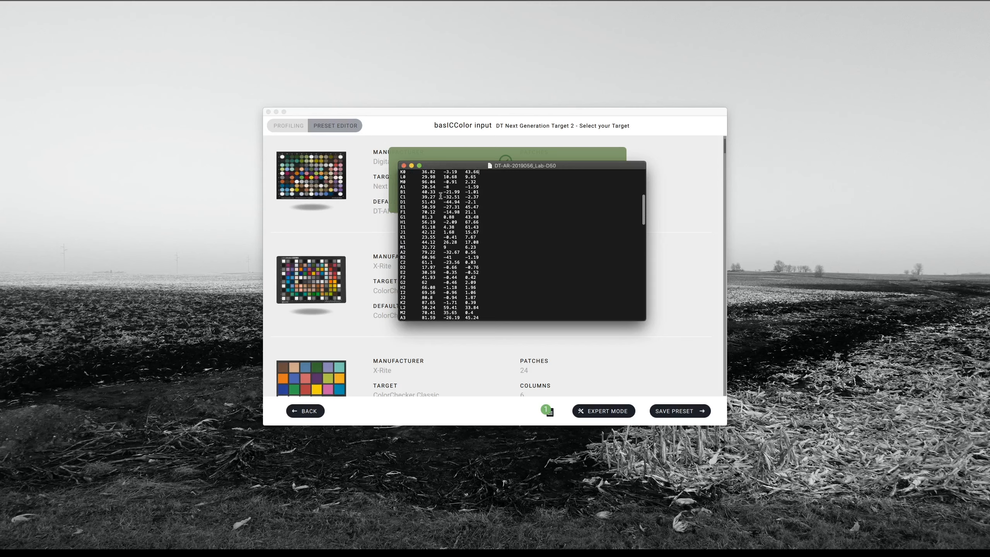
scroll(441, 196, down, 2)
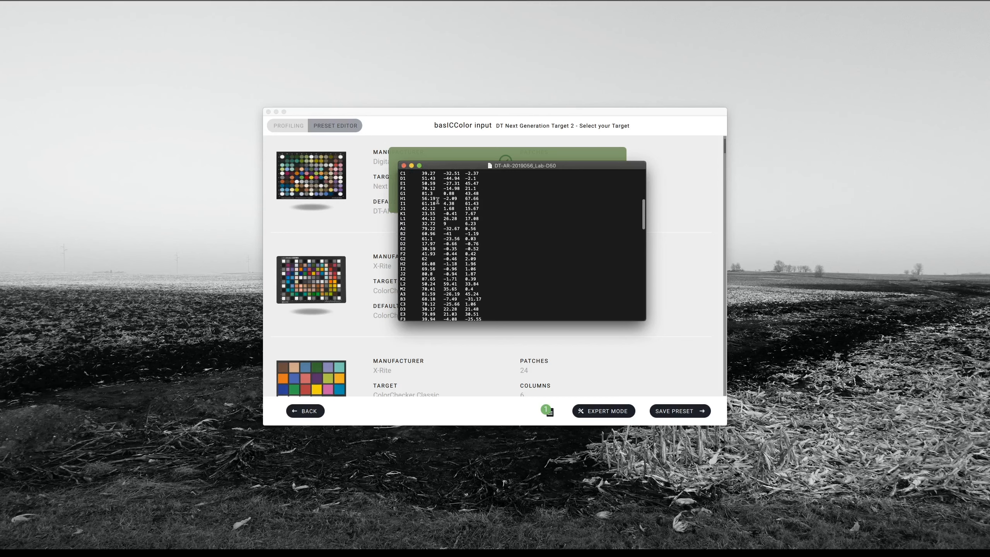
click(404, 166)
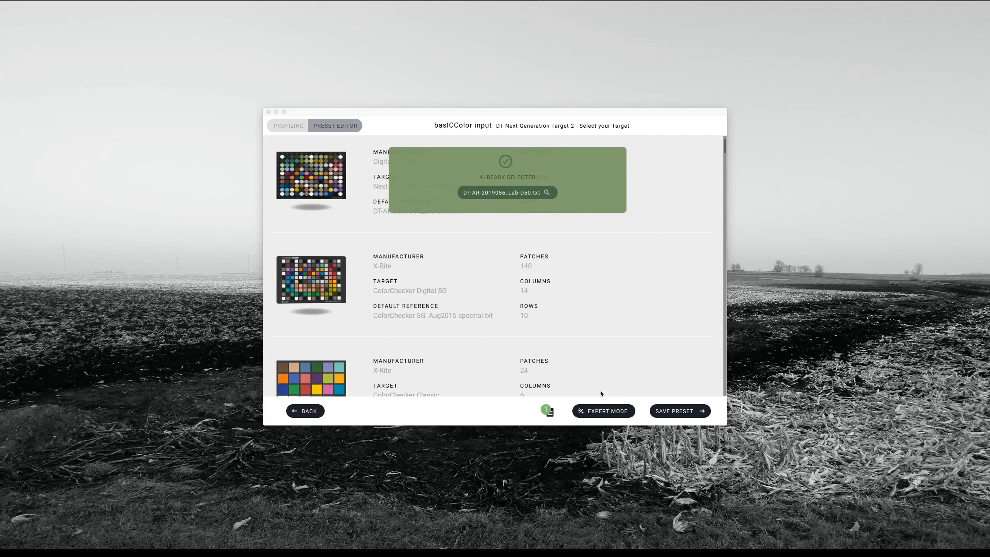
- In the preset's expert mode, load the Repro D50 parameter set and choose Art Repro / Archival as the profile type
click(602, 413)
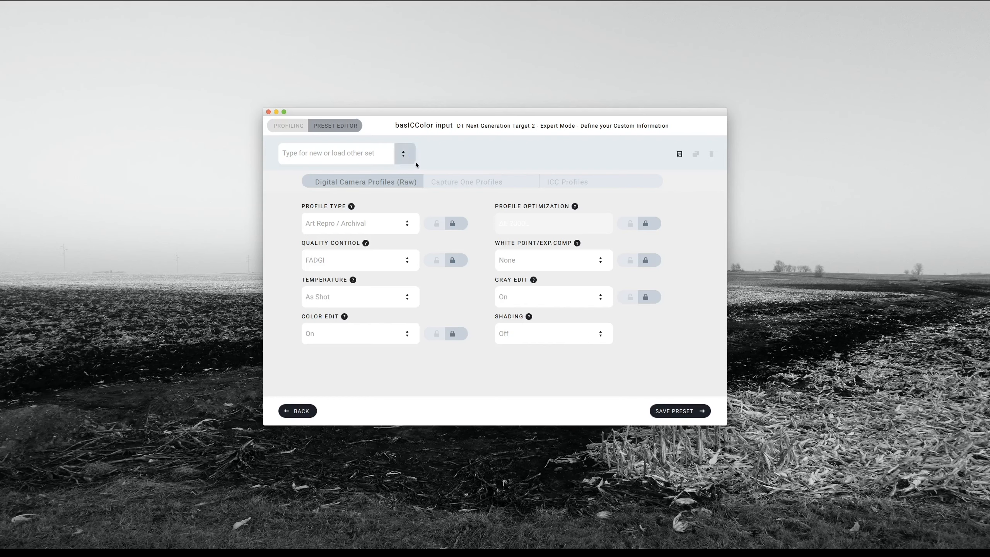
click(403, 154)
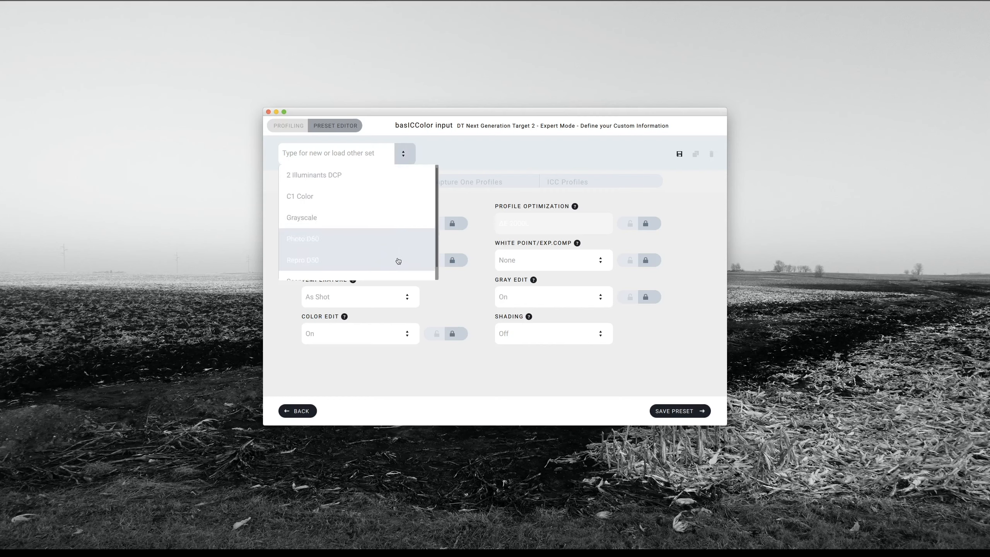
click(332, 262)
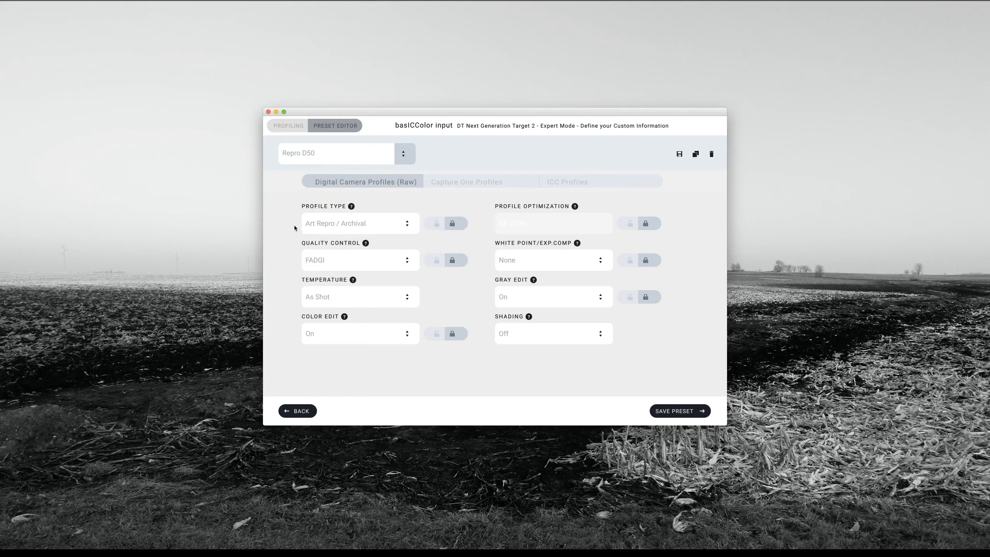
click(378, 227)
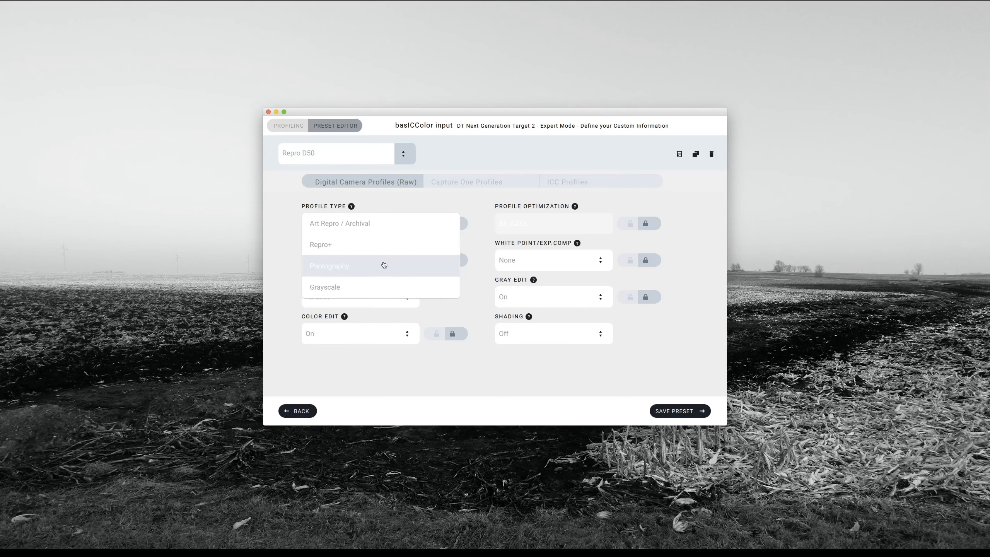
click(386, 226)
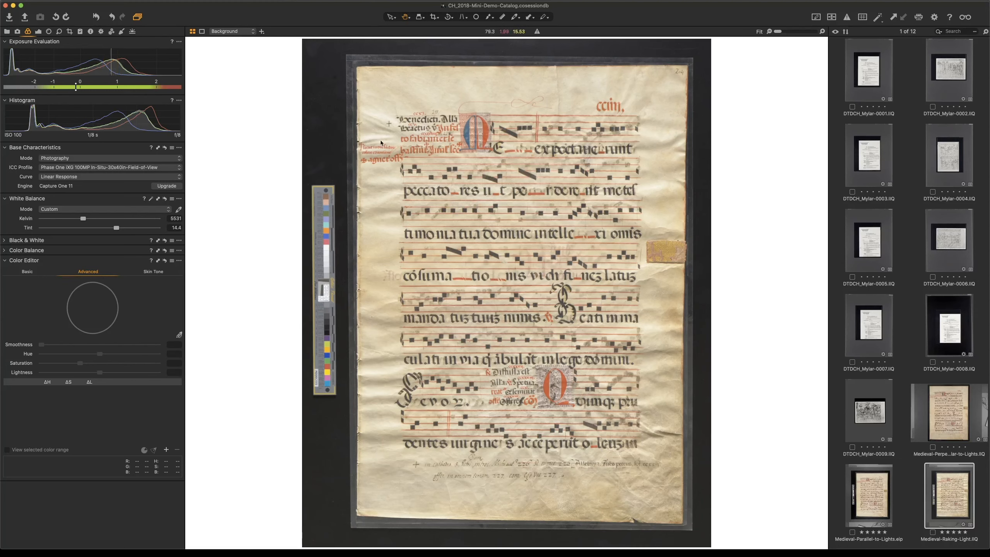
- In Capture One, assign the Cultural Heritage ICC profile Flat Art Reproduction - LED DT Photon to the Medieval-Raking-Light manuscript image
click(177, 168)
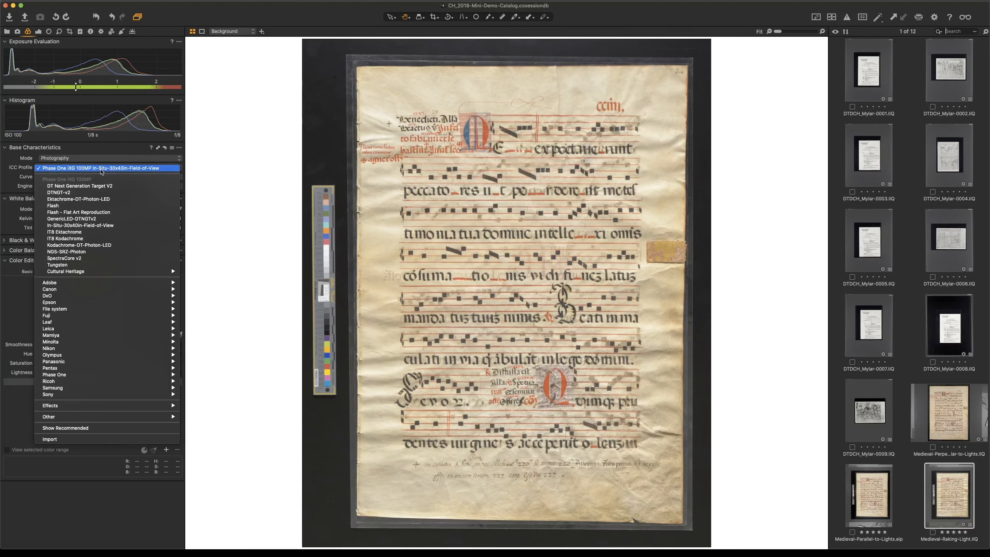
click(159, 170)
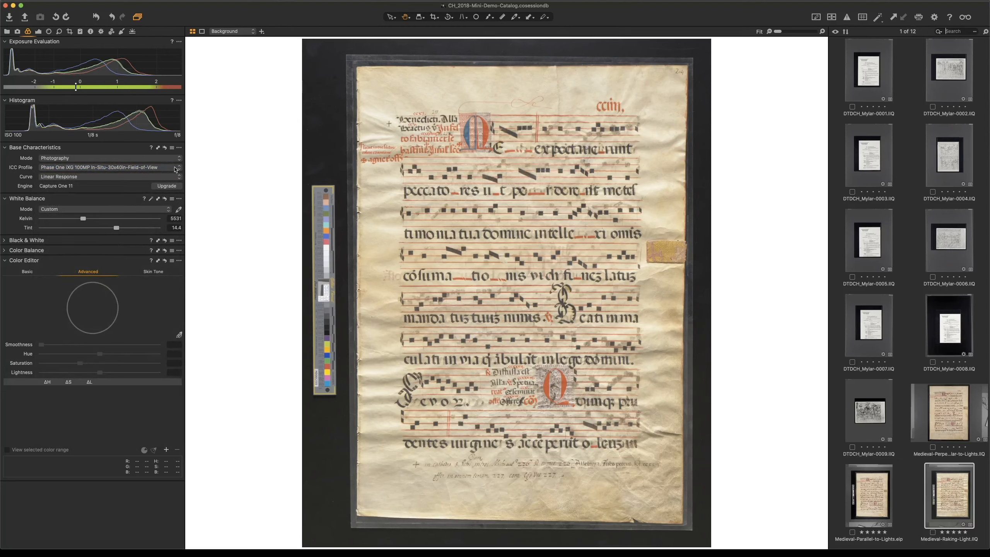
click(180, 168)
mouse_move(175, 273)
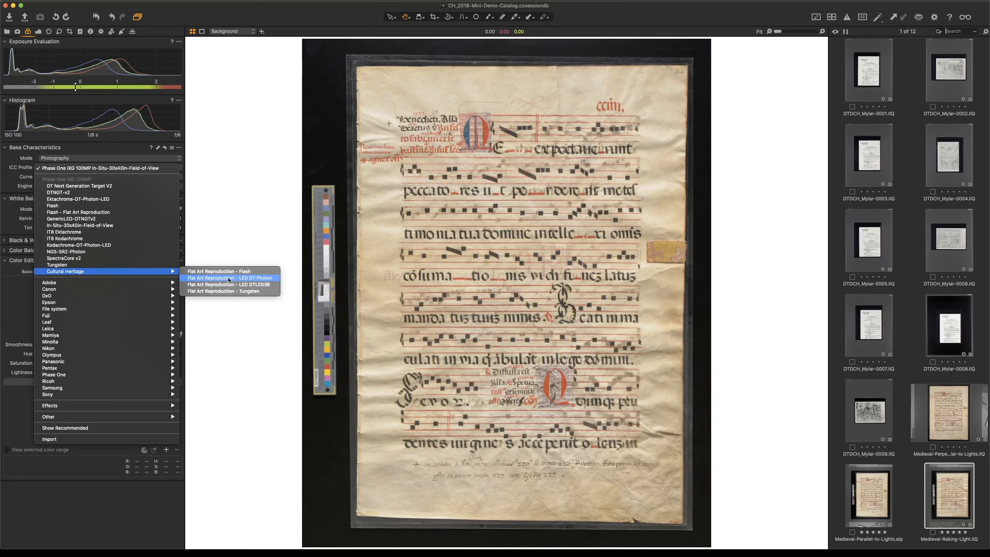
click(229, 278)
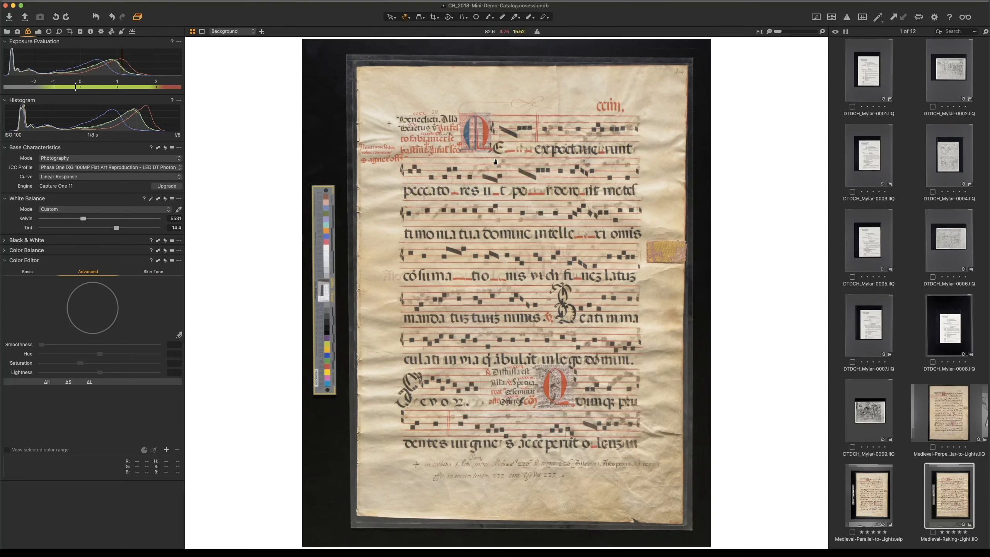
- Compare the full raking-light and parallel-light manuscript images, and inspect the upper-left lettering at 100% with the thumbnail browser hidden
key(Left)
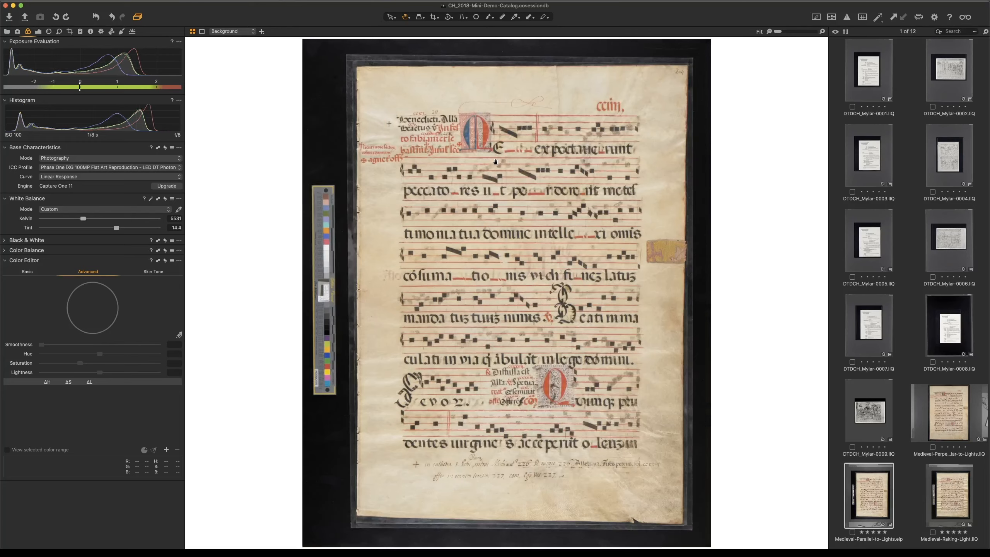
key(Right)
click(414, 126)
key(super+b)
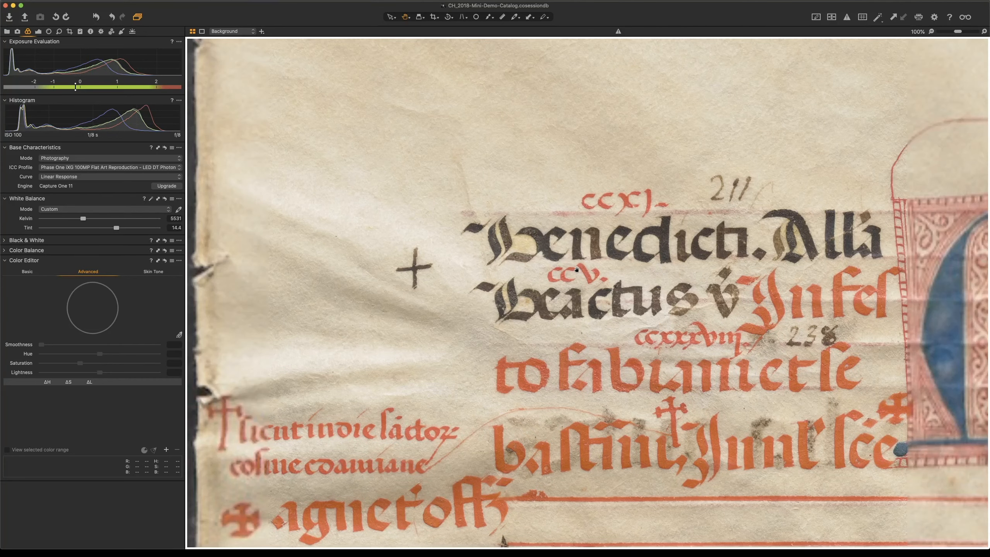
drag(589, 285, 555, 255)
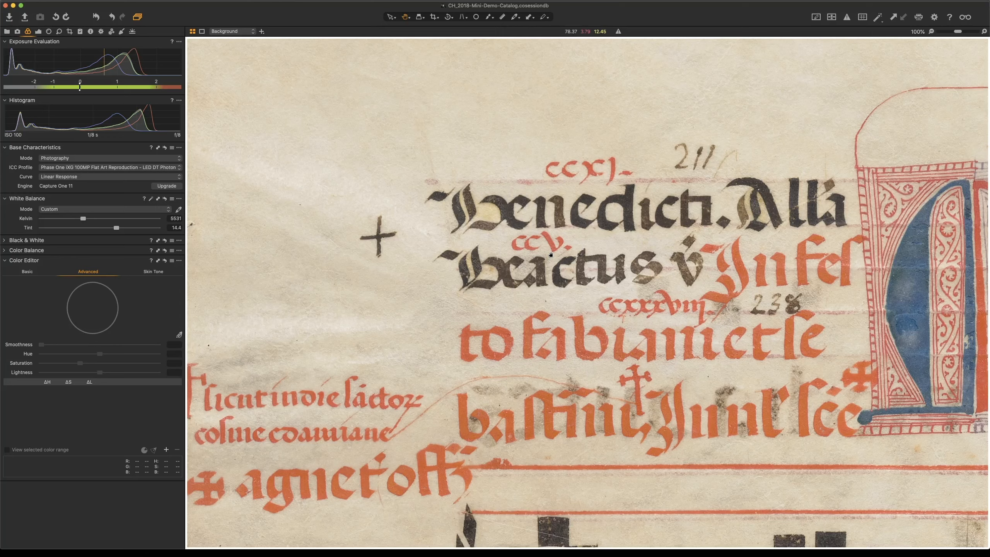
- Alternate between the raking-light and parallel-light versions to compare the lettering and parchment texture at 100%
key(Right)
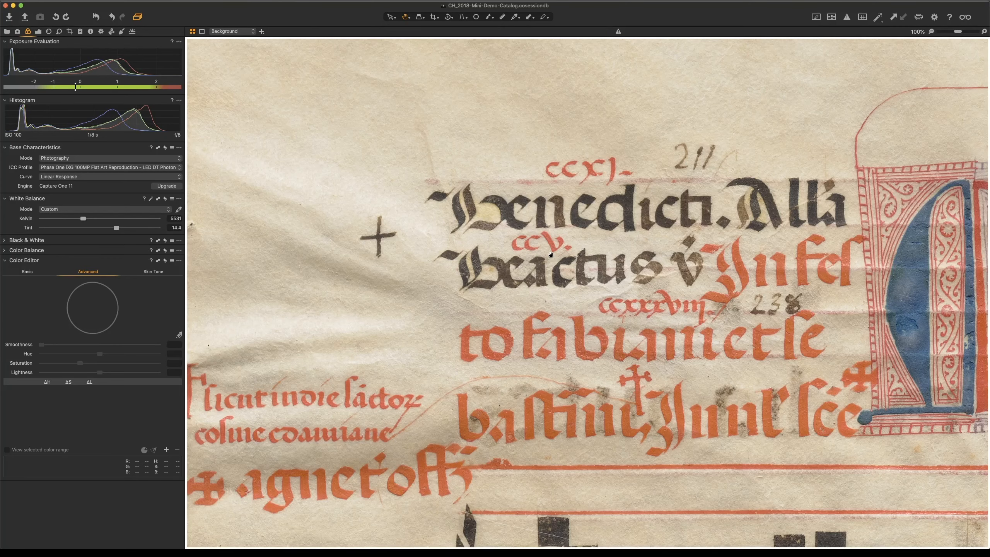
key(Right)
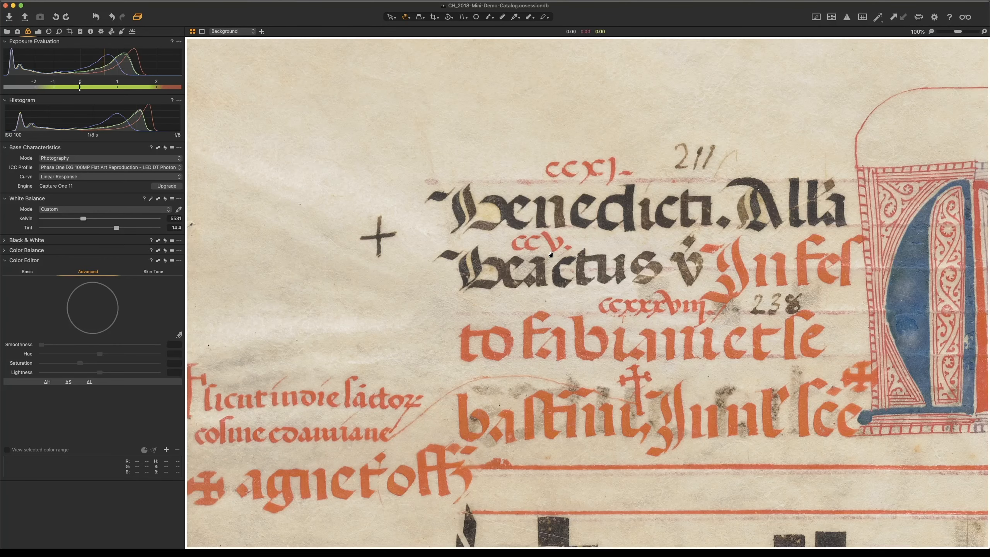
key(Left)
key(Right)
key(Left)
key(Right)
key(Left)
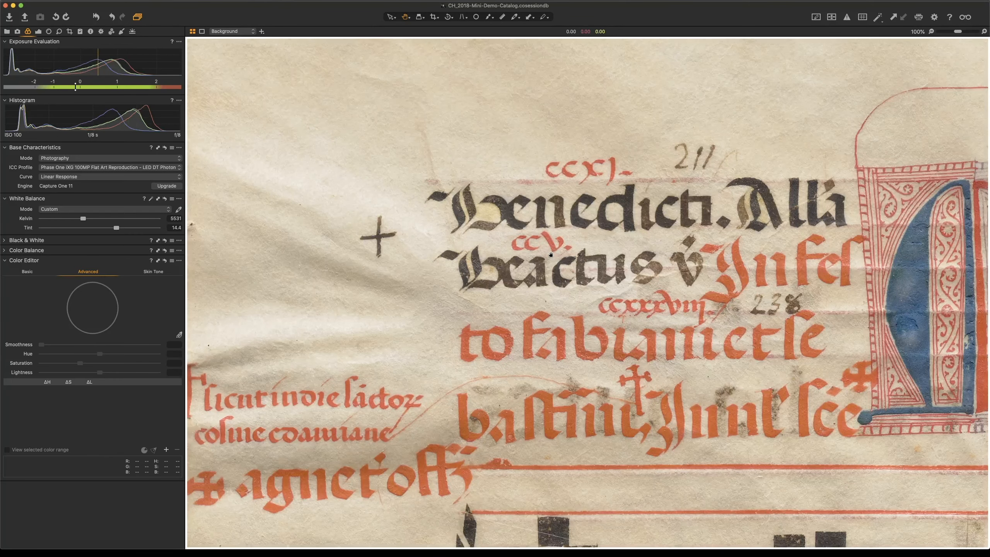
key(Right)
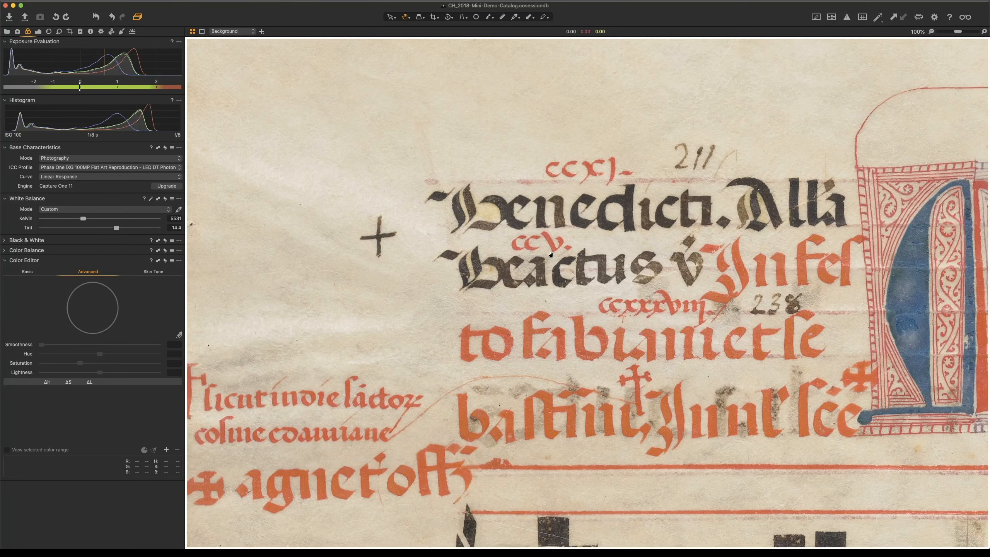
key(Left)
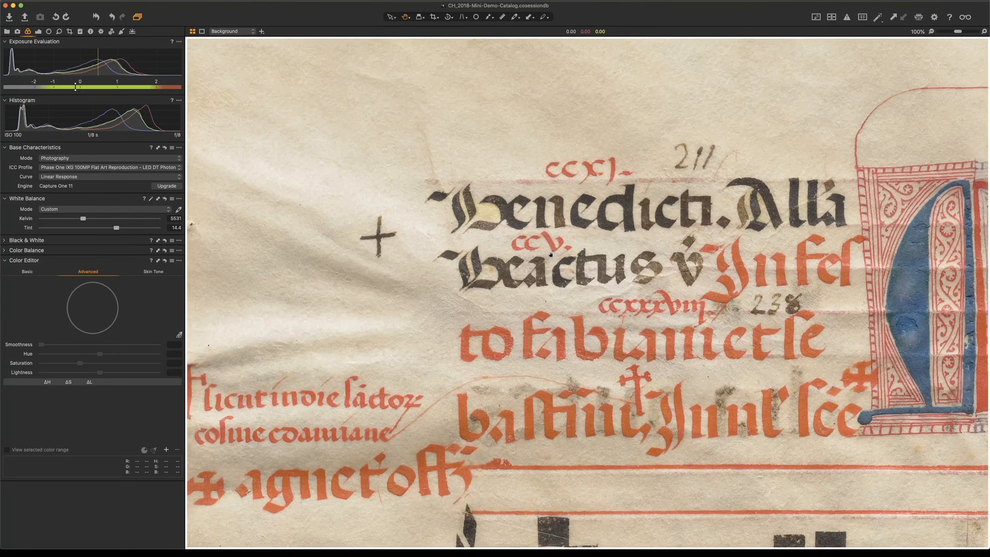
key(Right)
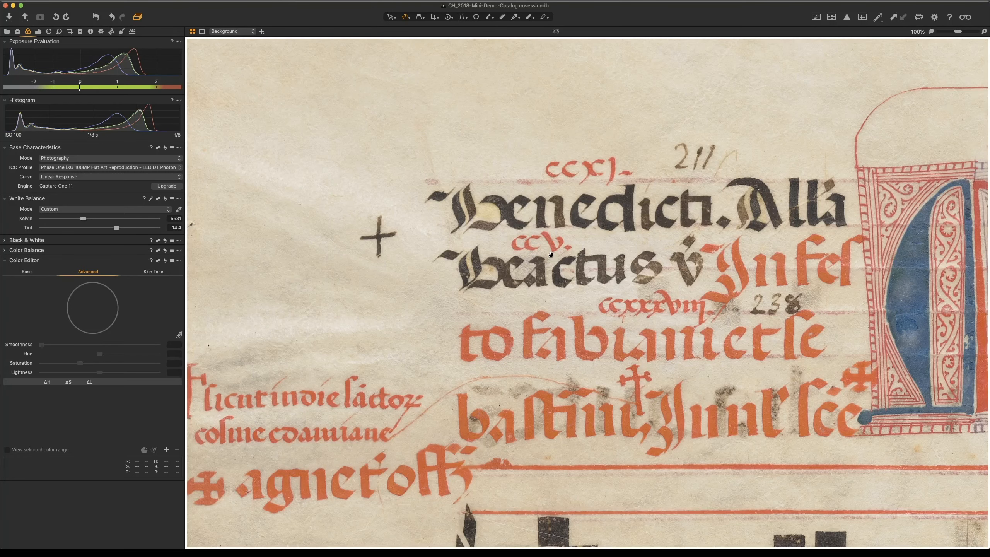
key(super+Right)
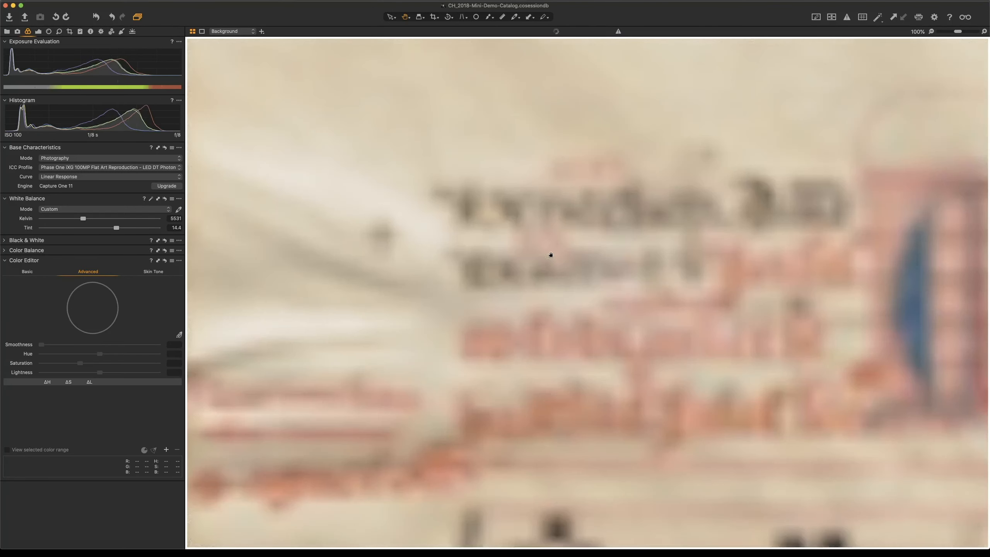